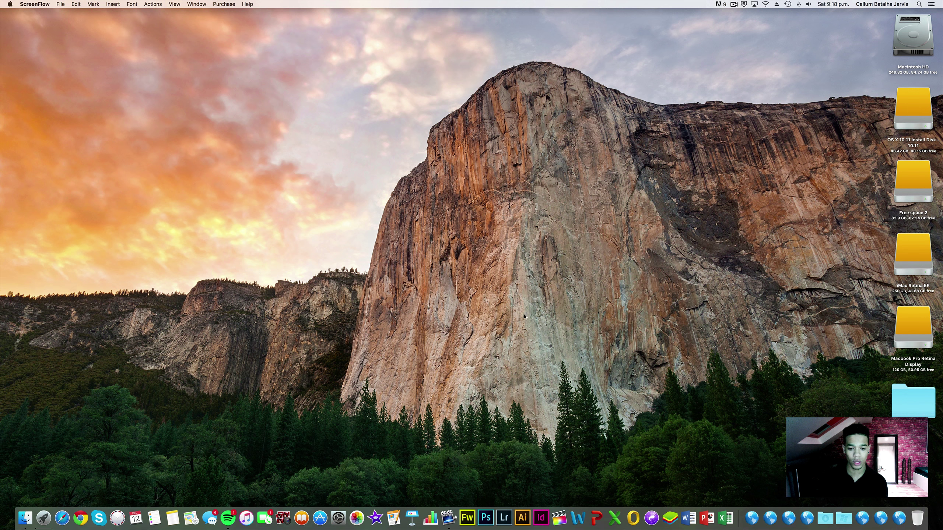
- Open Safari, expand its window to full screen, and return it to normal window size
left_click(62, 518)
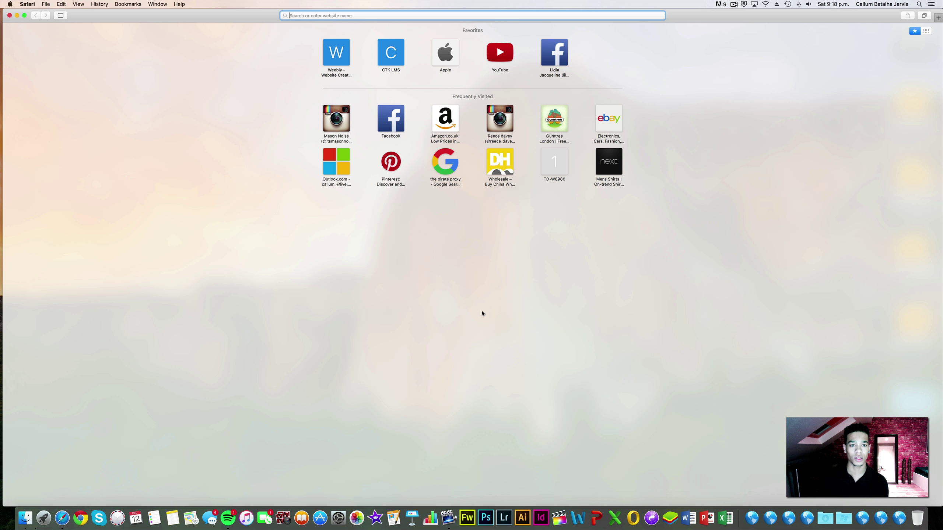
left_click(25, 15)
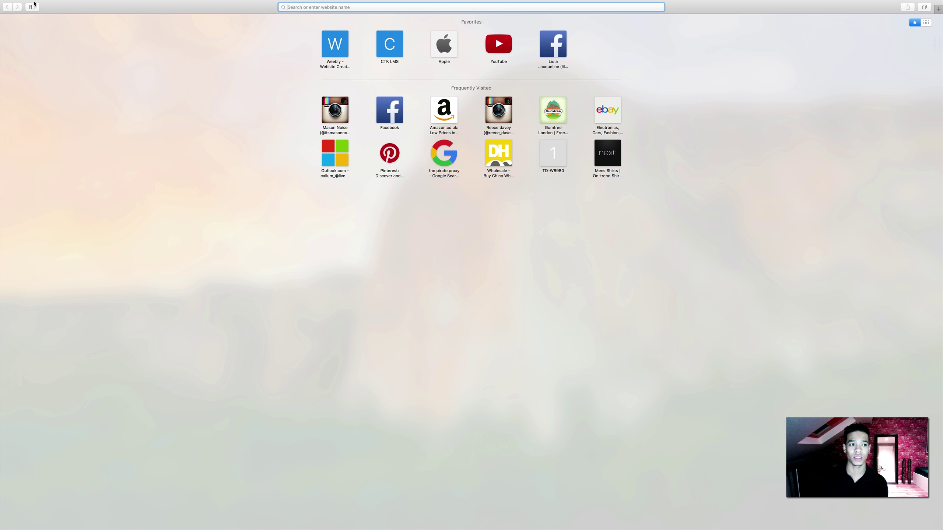
mouse_move(33, 1)
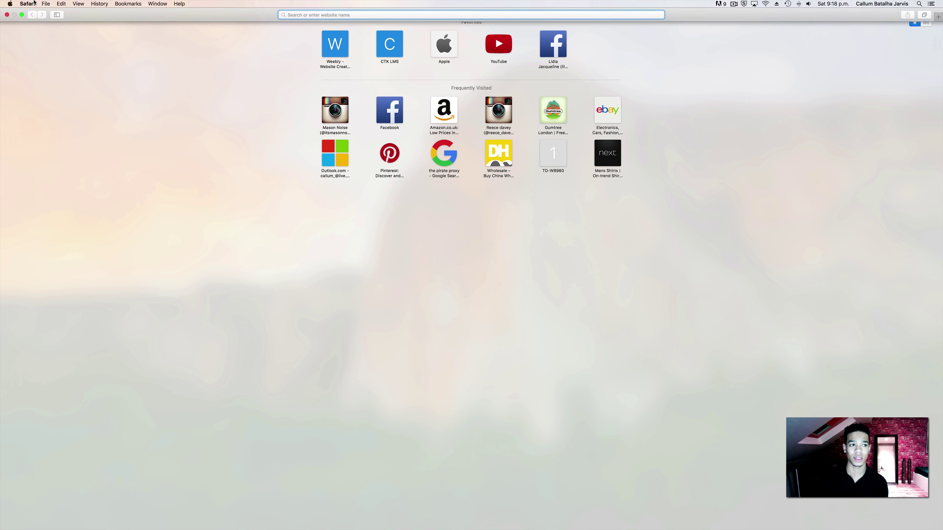
left_click(20, 15)
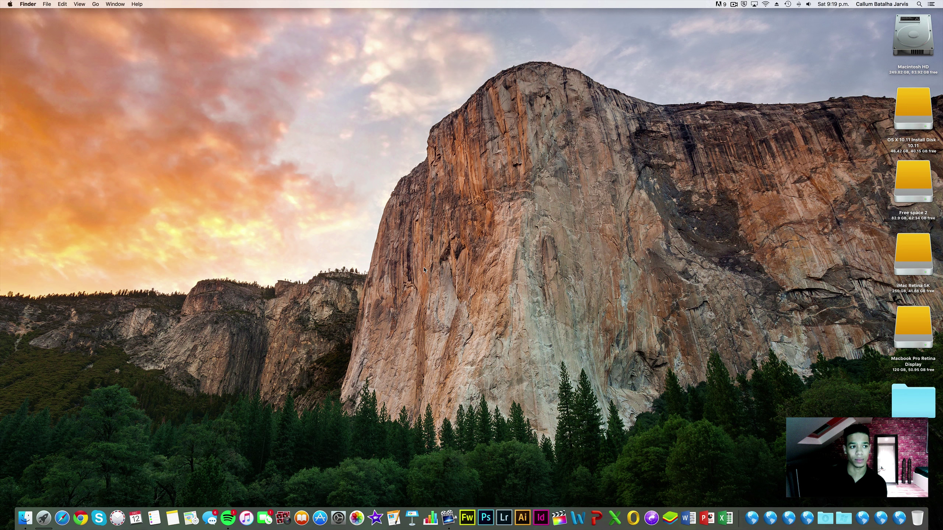
- Open the Desktop & Screen Saver preferences and browse Apple's built-in desktop pictures
left_click(10, 4)
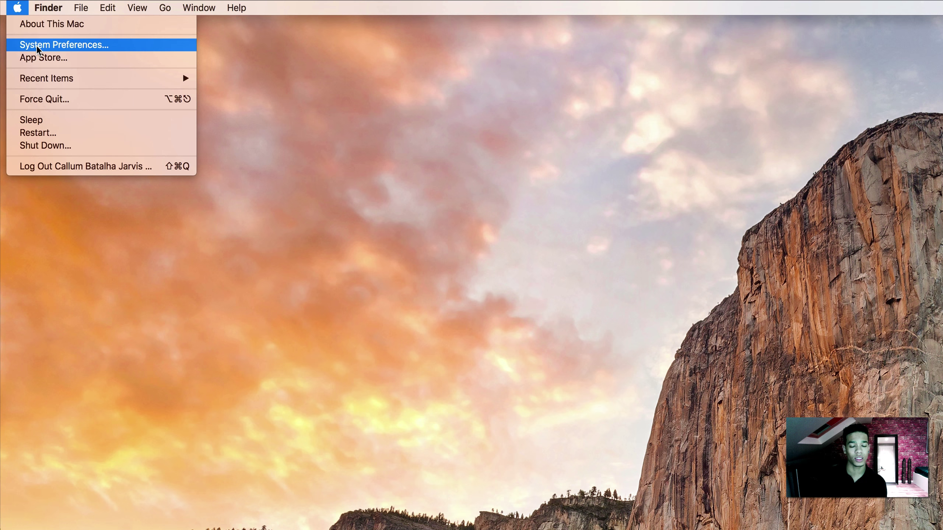
left_click(64, 45)
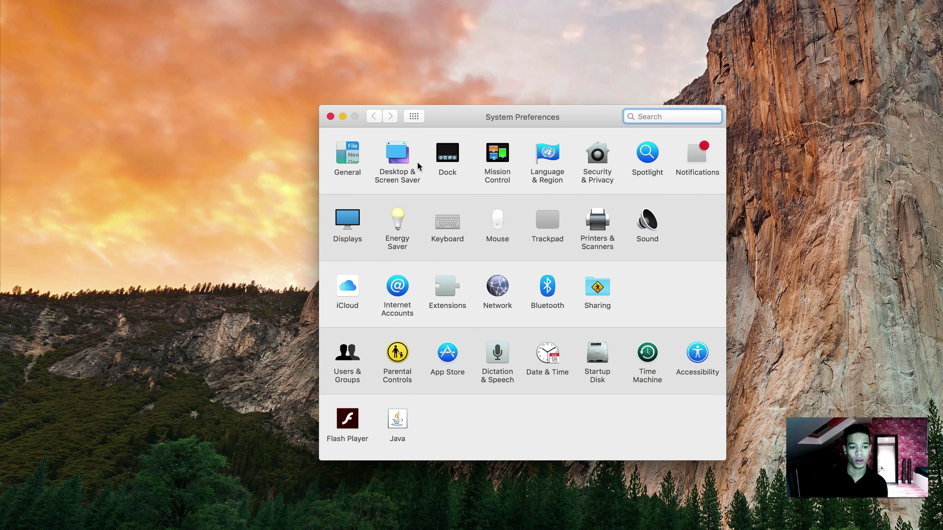
left_click(399, 151)
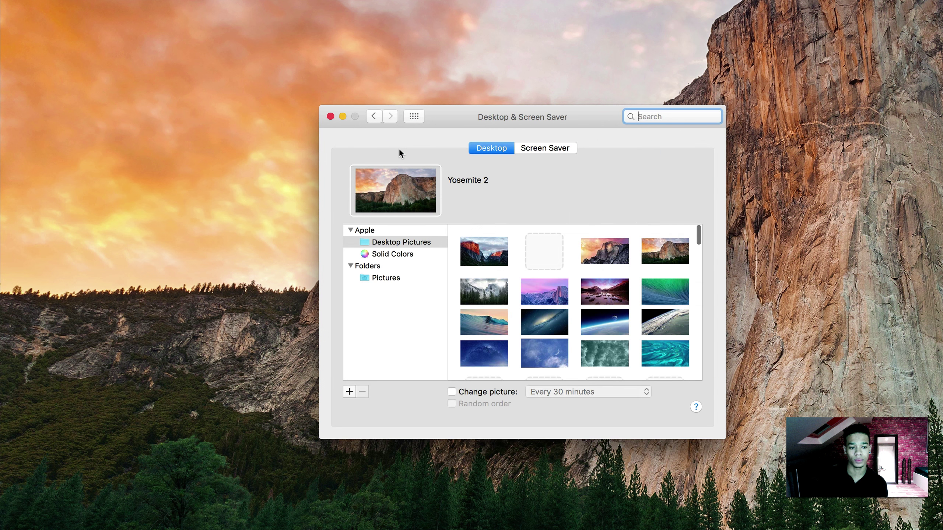
scroll(633, 296, "down", 5)
scroll(635, 294, "down", 10)
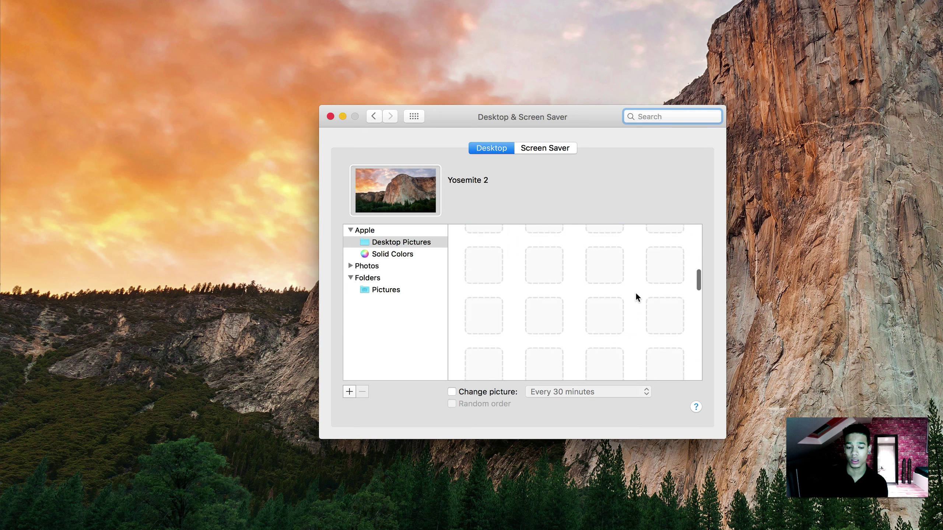
scroll(635, 288, "up", 15)
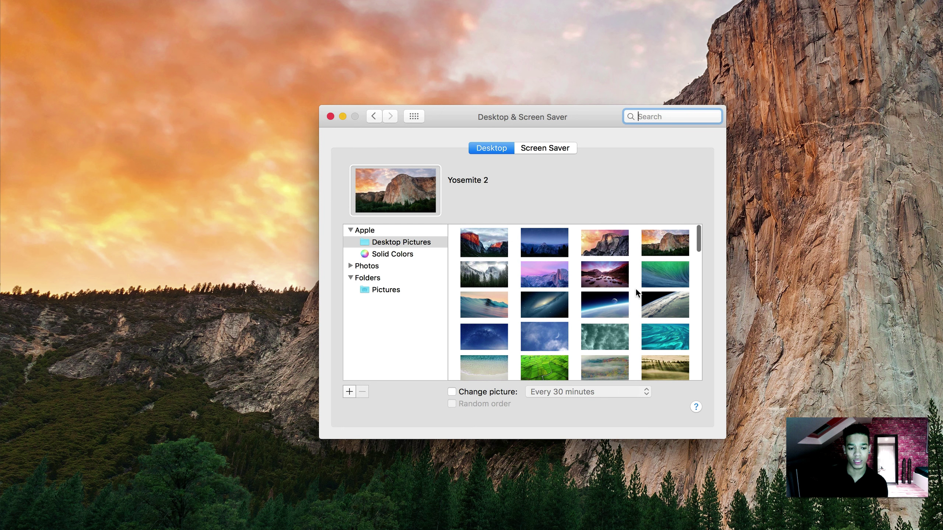
scroll(635, 289, "down", 10)
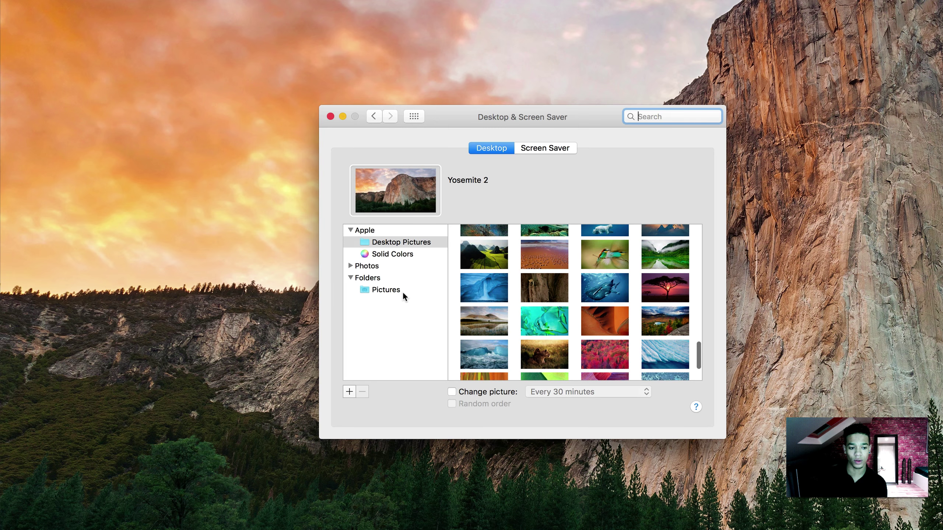
- Set the Modern stamp image from the Pictures folder as the desktop wallpaper
left_click(392, 290)
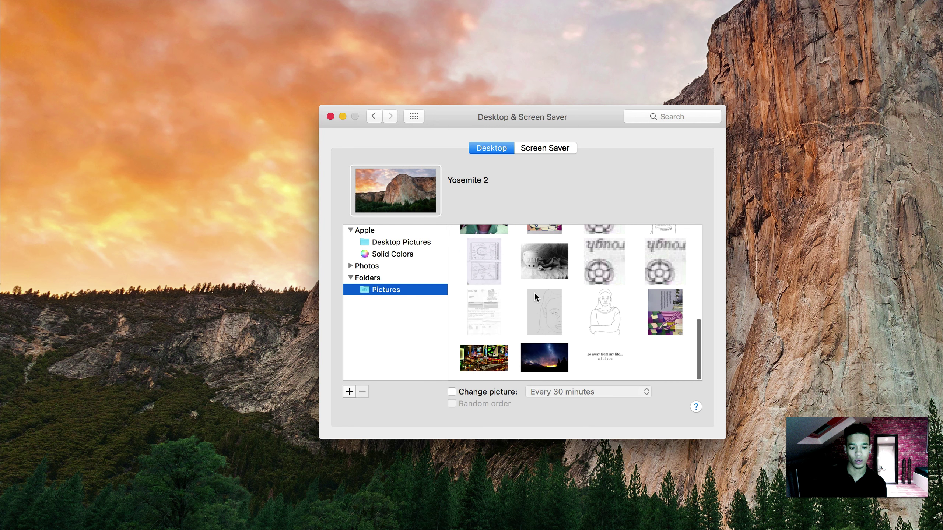
scroll(534, 293, "up", 10)
scroll(534, 293, "down", 3)
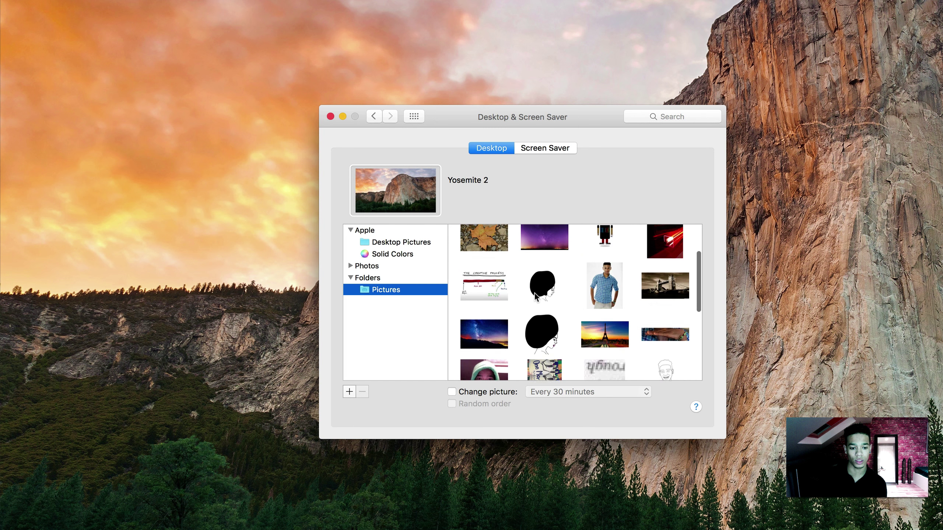
left_click(541, 330)
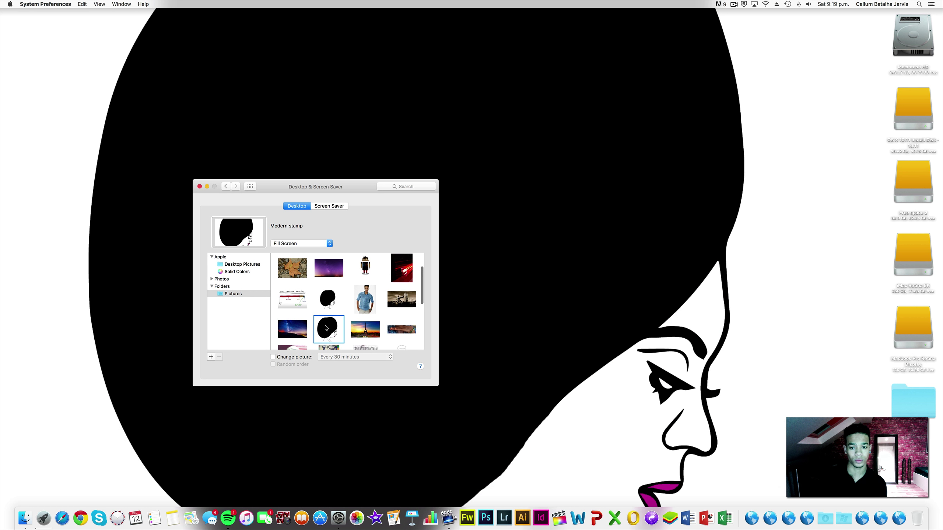
left_click(328, 304)
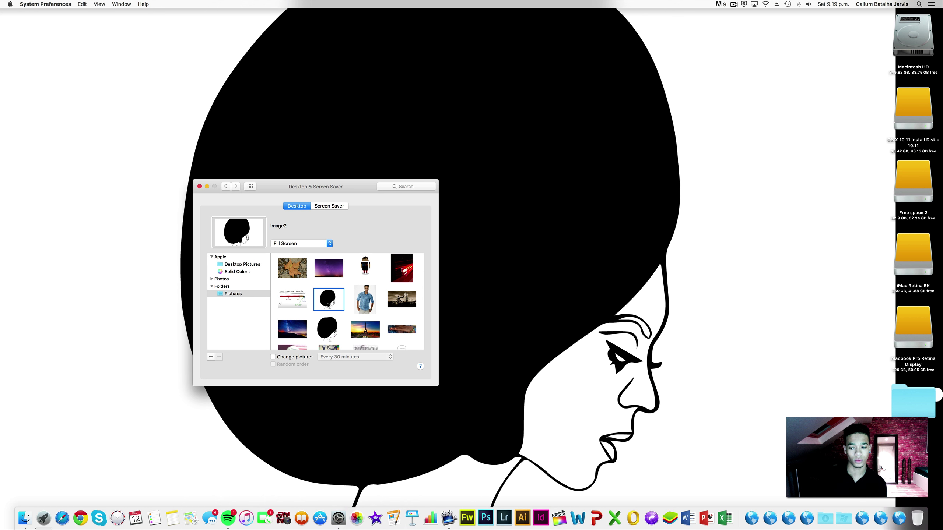
left_click(329, 329)
- Set the wallpaper's scaling to Fit to Screen and close the preferences window
left_click(297, 243)
left_click(295, 250)
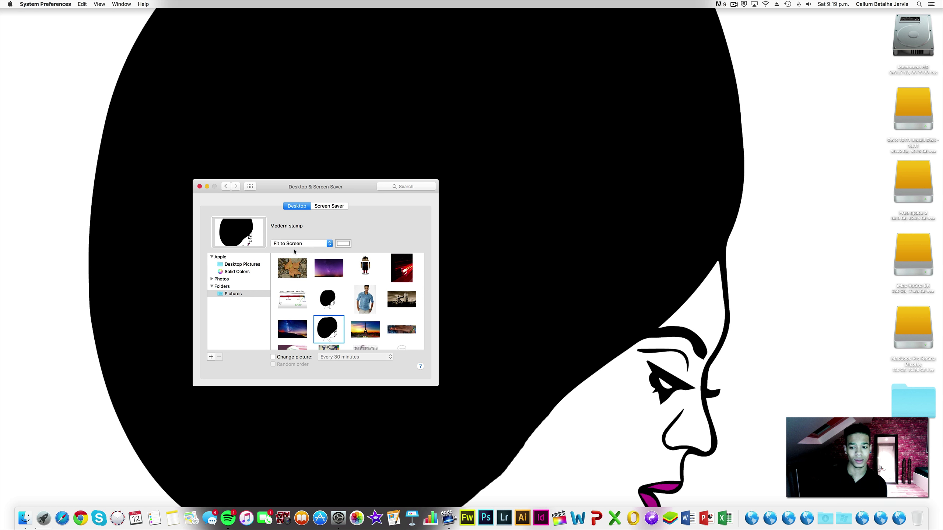
left_click(199, 186)
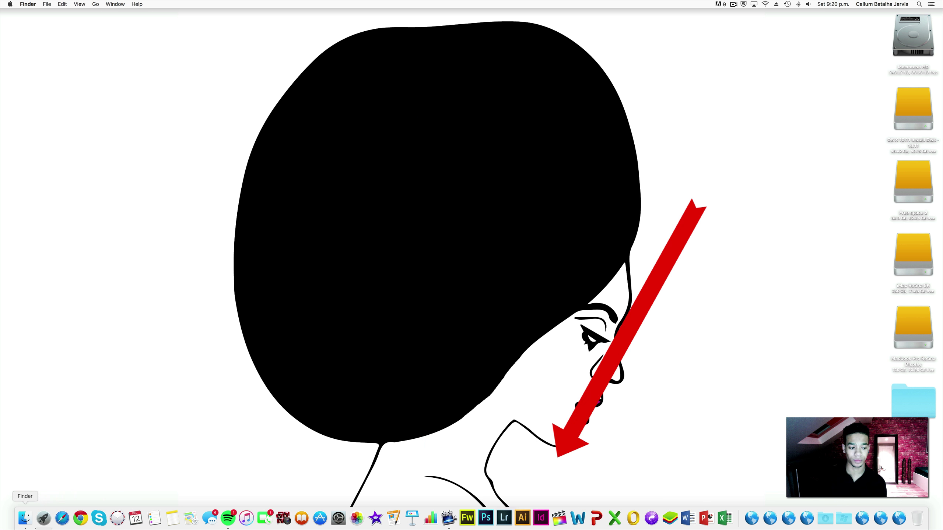
- Add the Microsoft Office 2008 folder from Applications to the Dock beside the web shortcuts and preview its contents
left_click(24, 519)
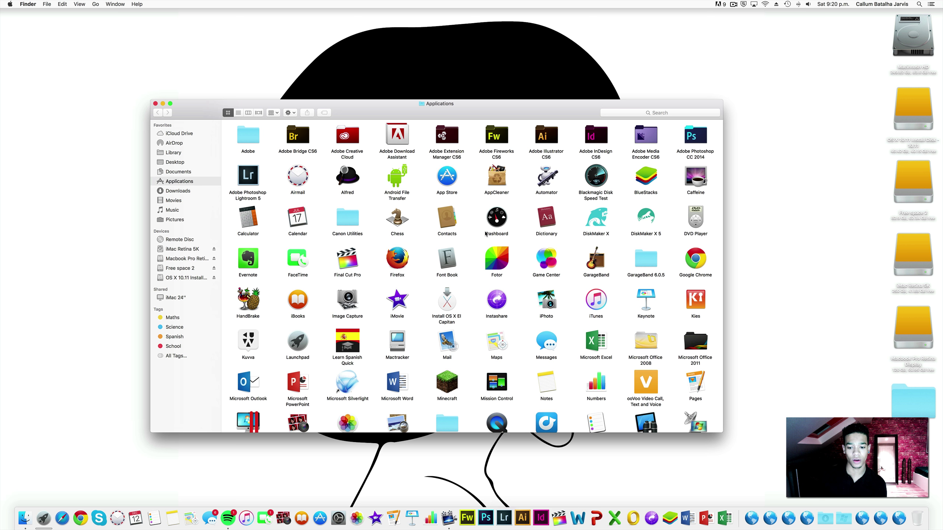
scroll(485, 233, "down", 1)
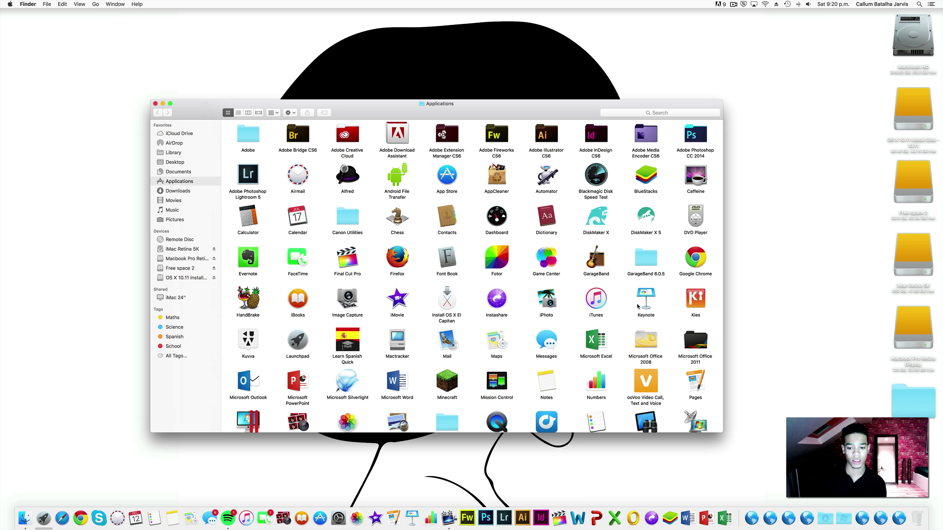
left_click_drag(645, 339, 737, 525)
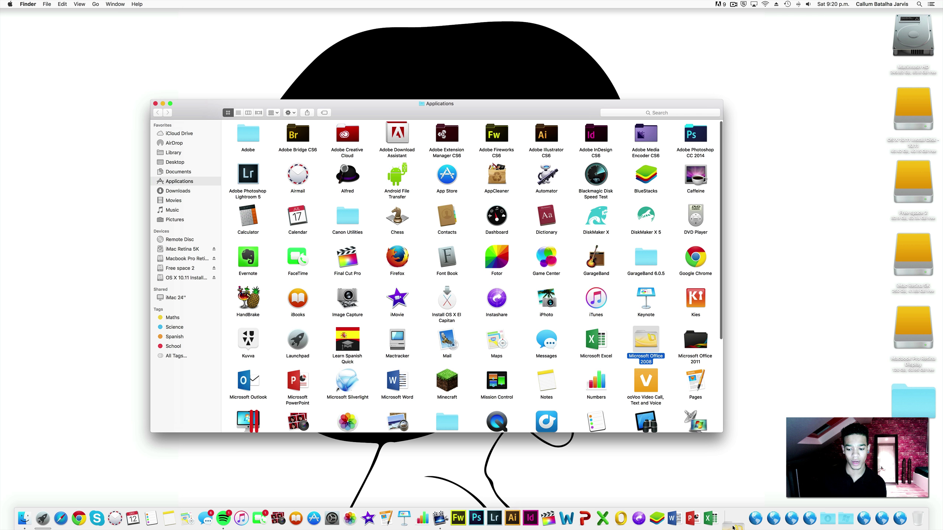
left_click(155, 103)
left_click(738, 526)
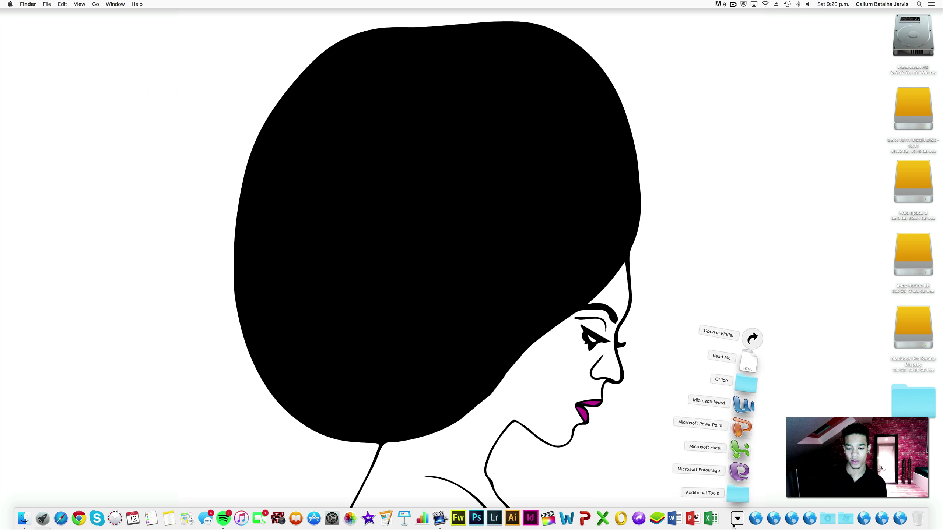
left_click(738, 527)
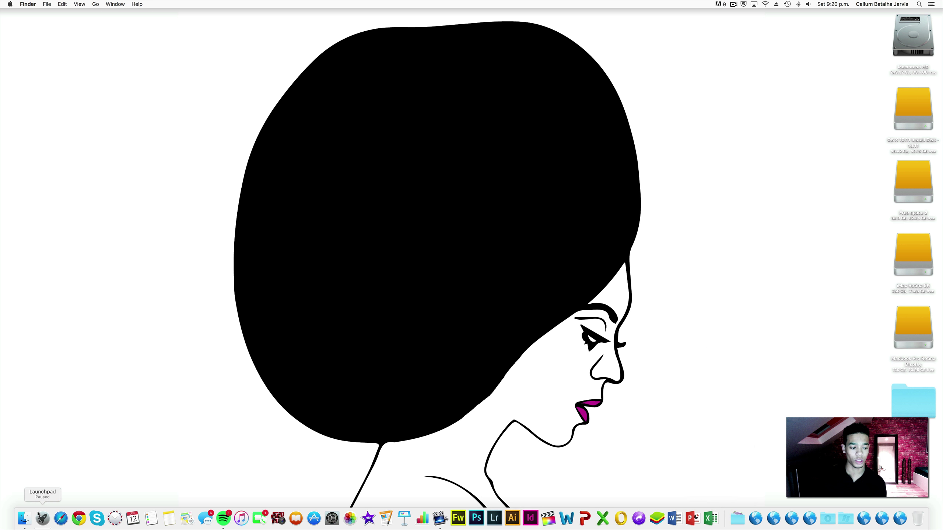
- Add Sonos from Applications to the Dock between Fireworks and Photoshop, and test it by launching and quitting the app
left_click(24, 519)
scroll(312, 228, "down", 5)
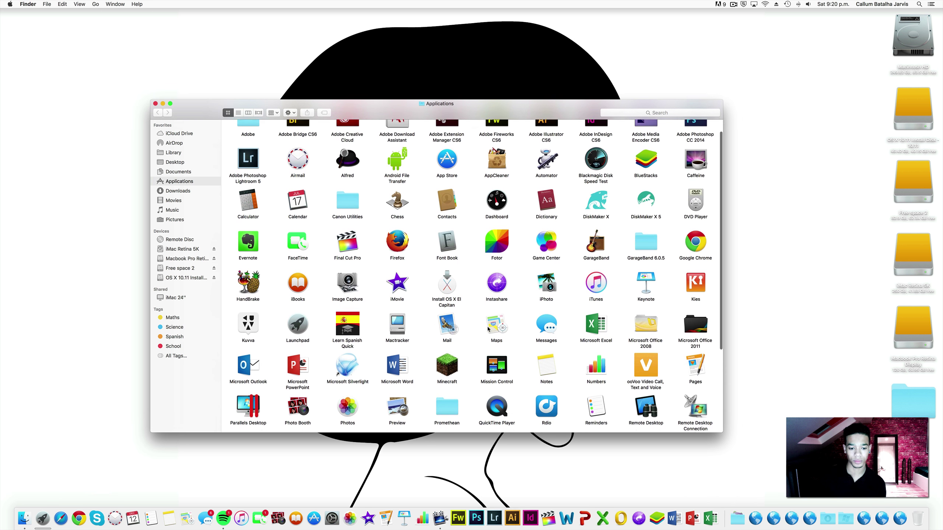
scroll(488, 329, "down", 3)
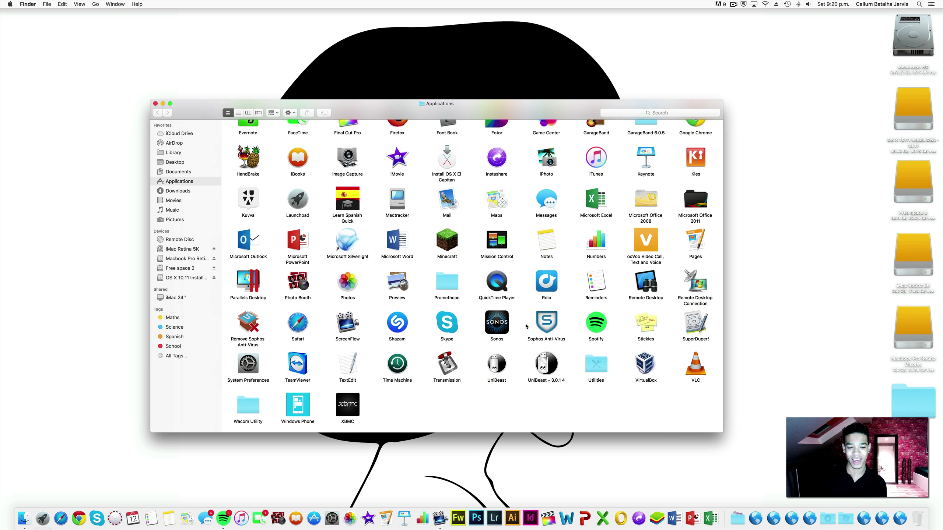
left_click_drag(500, 318, 468, 522)
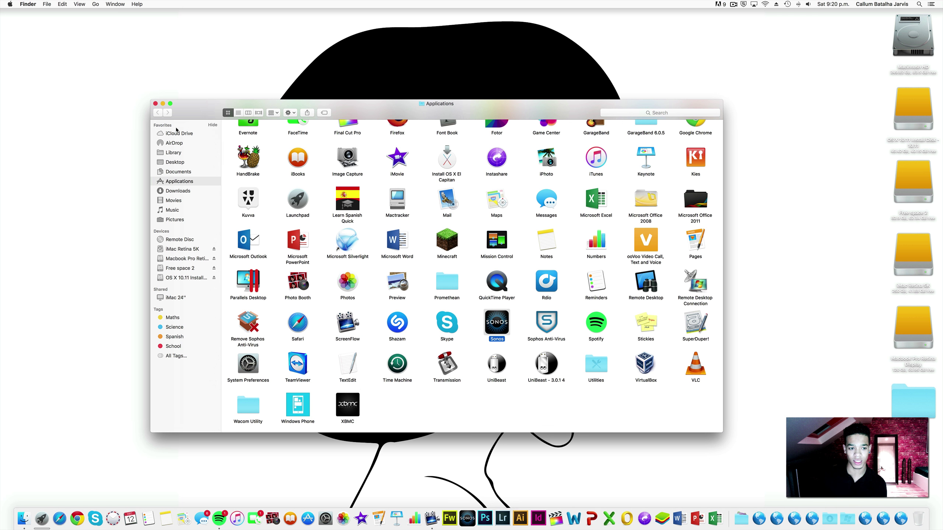
left_click(155, 103)
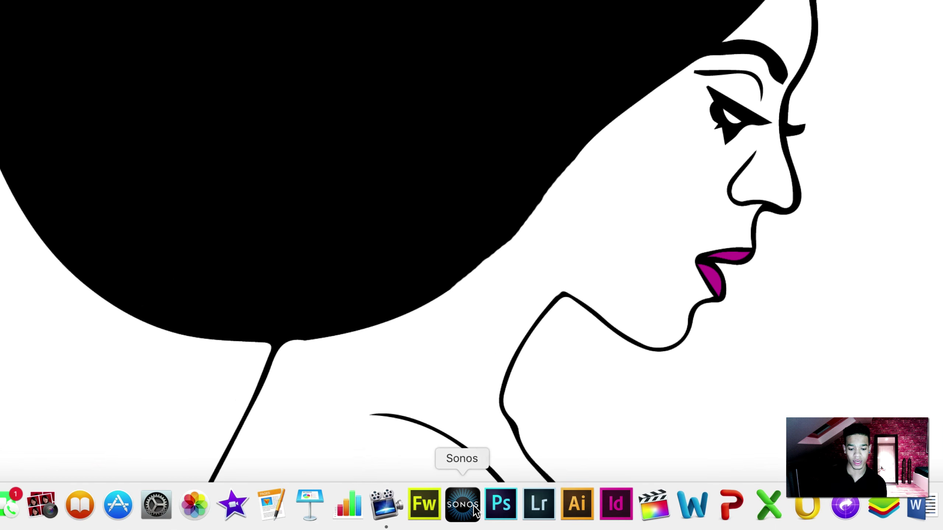
left_click(467, 518)
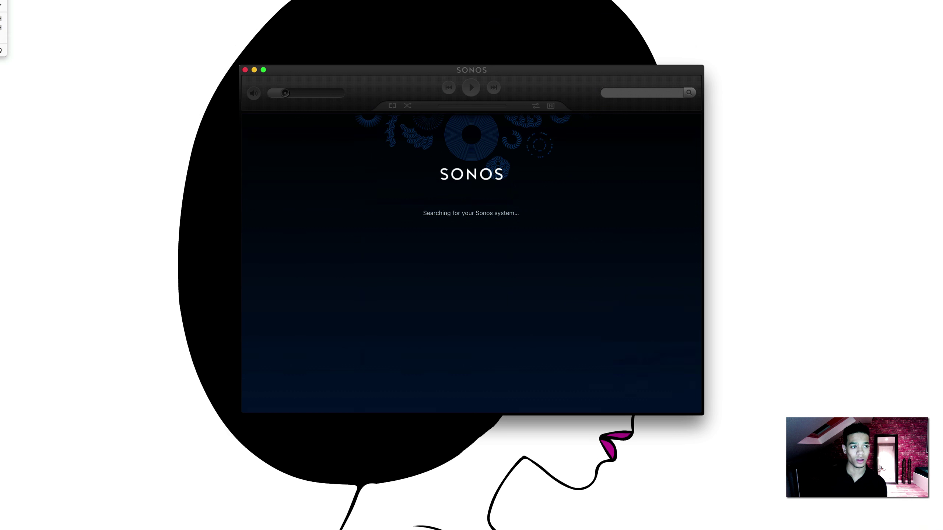
left_click(3, 50)
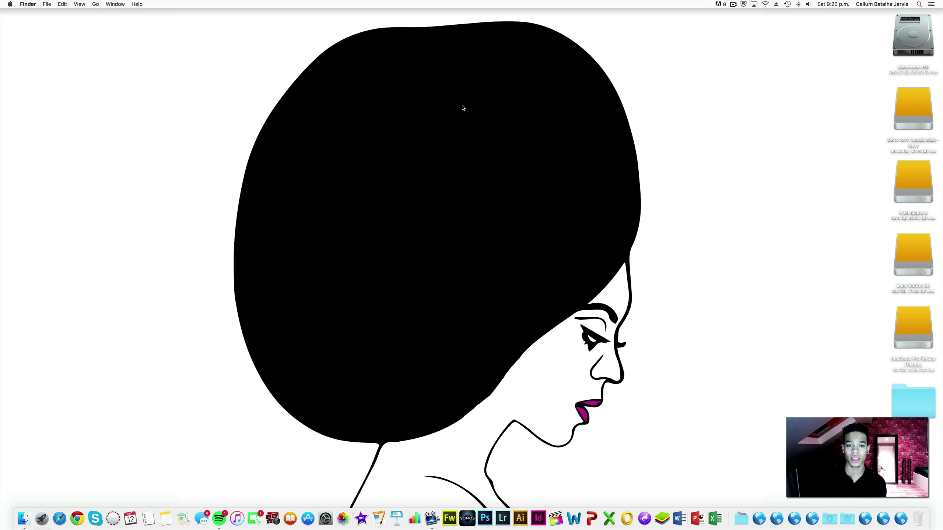
- Move DiskMaker X 5 from the Applications folder to the Trash and close the Finder window
left_click(23, 519)
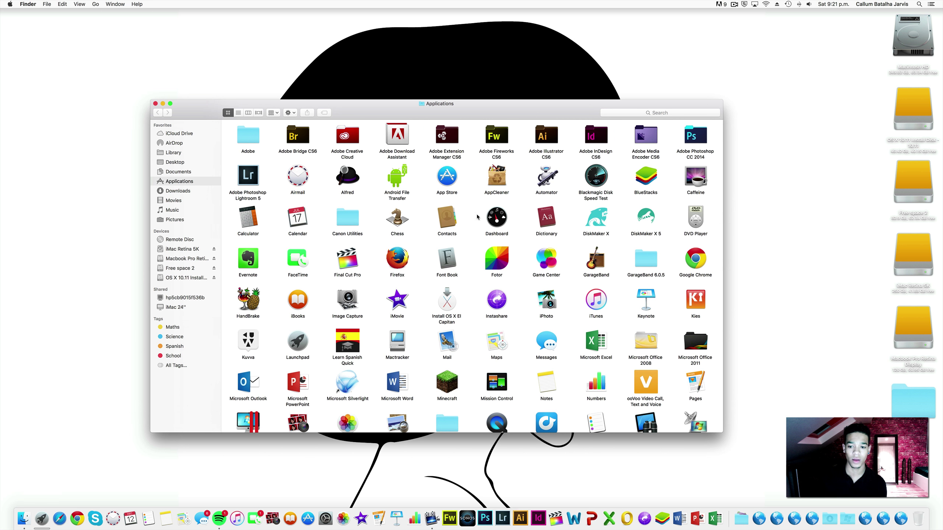
scroll(650, 212, "down", 1)
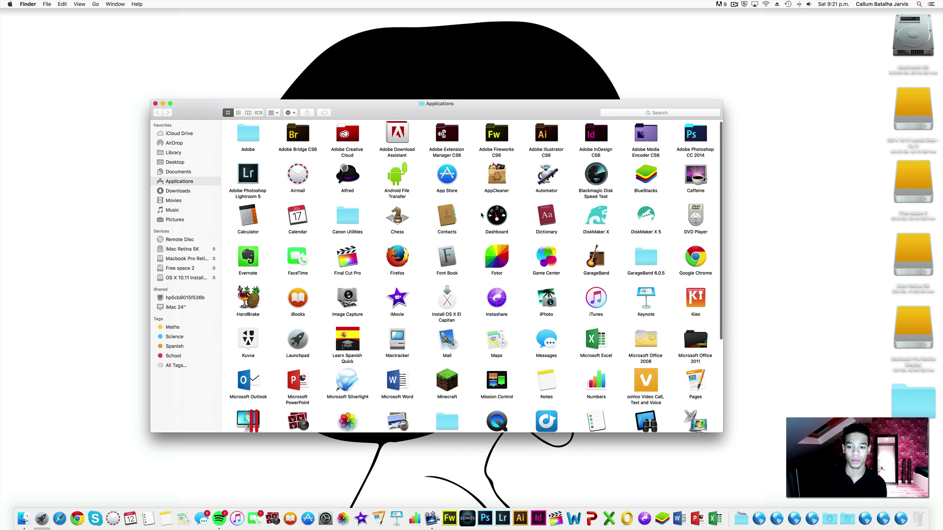
left_click(640, 212)
left_click_drag(640, 213, 791, 375)
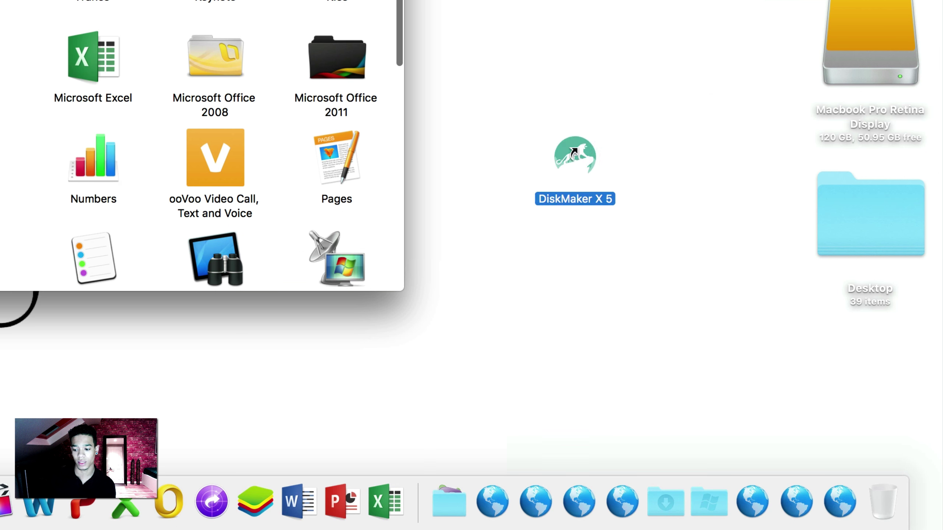
left_click_drag(574, 152, 885, 521)
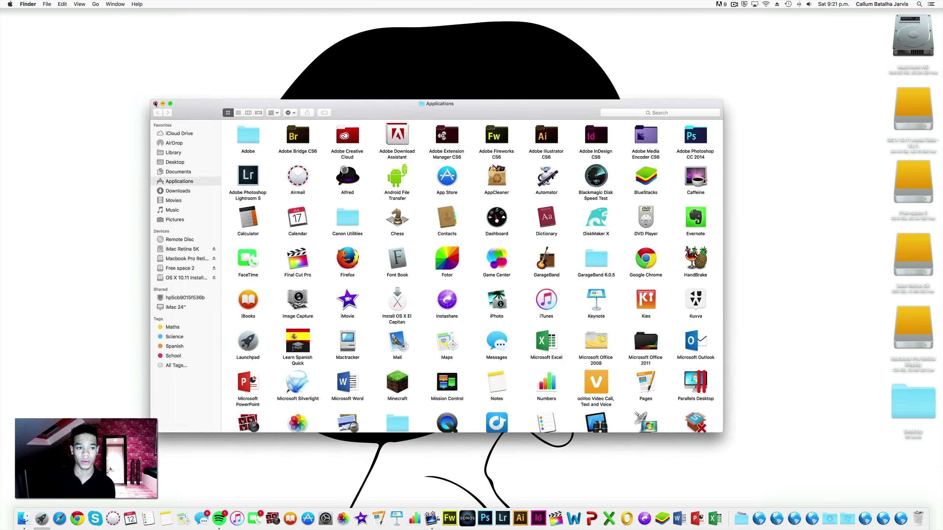
key("super+w")
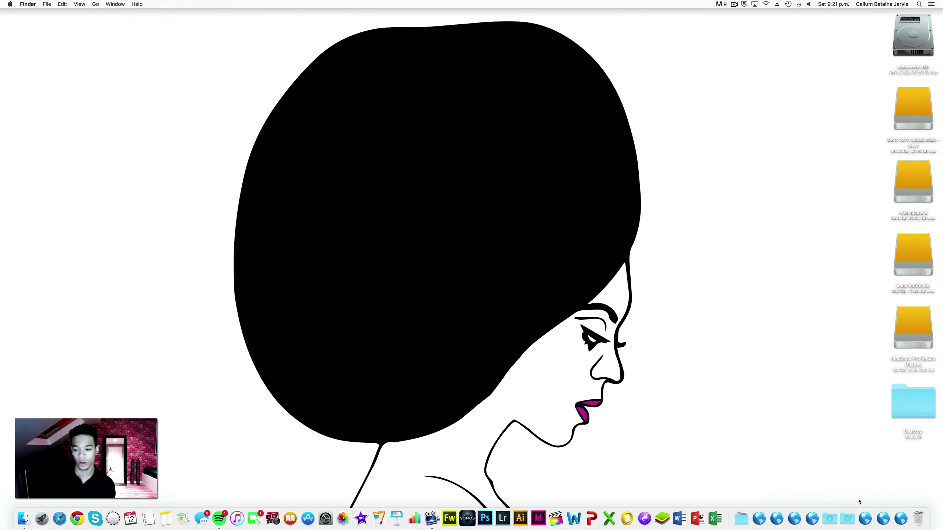
- Open the Trash and permanently erase its contents
left_click(917, 519)
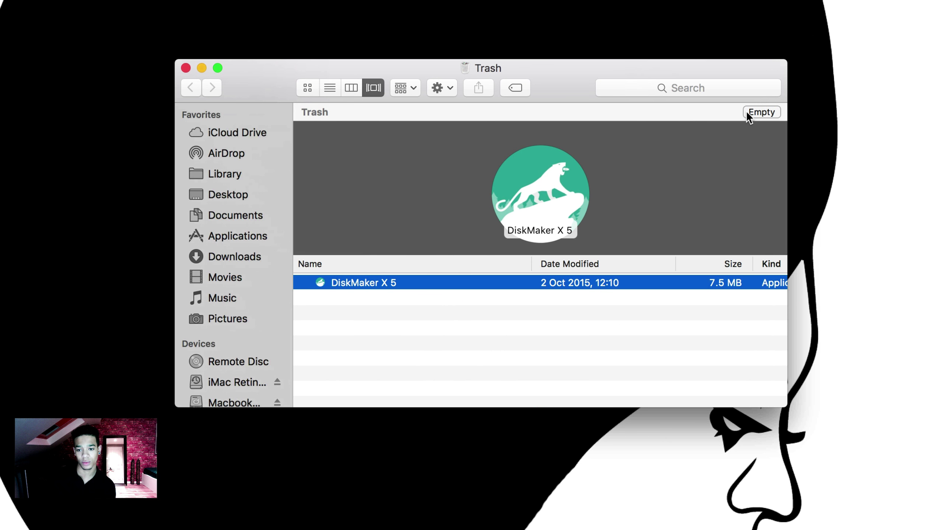
left_click(761, 112)
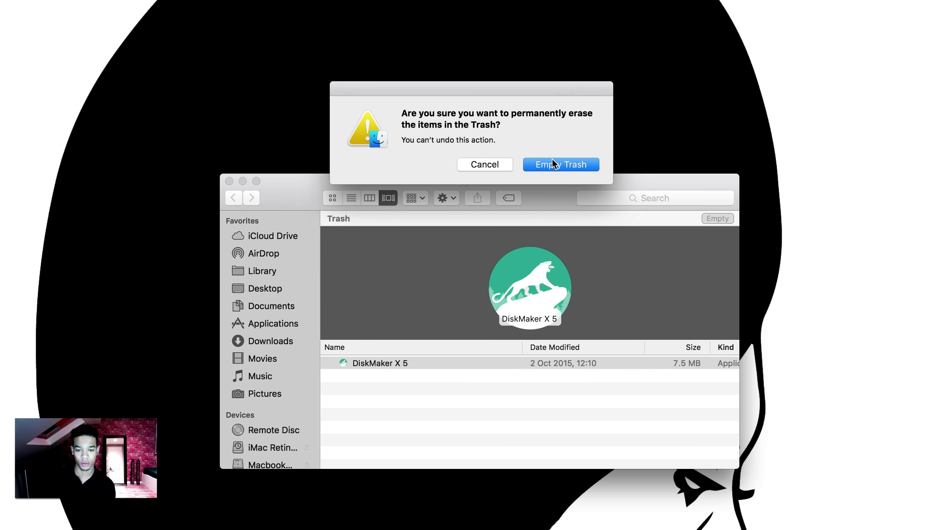
left_click(553, 164)
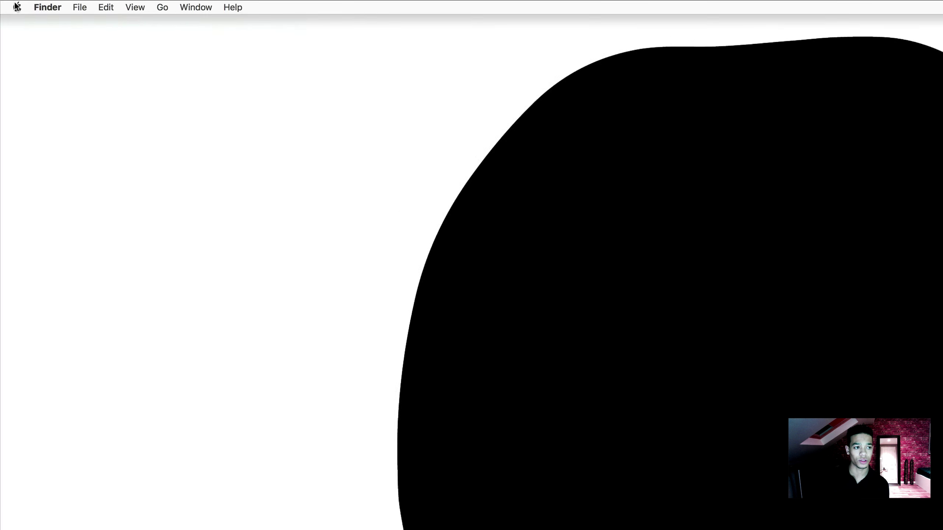
- Open System Preferences, move its window nearer the middle of the desktop, and show the Mouse settings
left_click(10, 4)
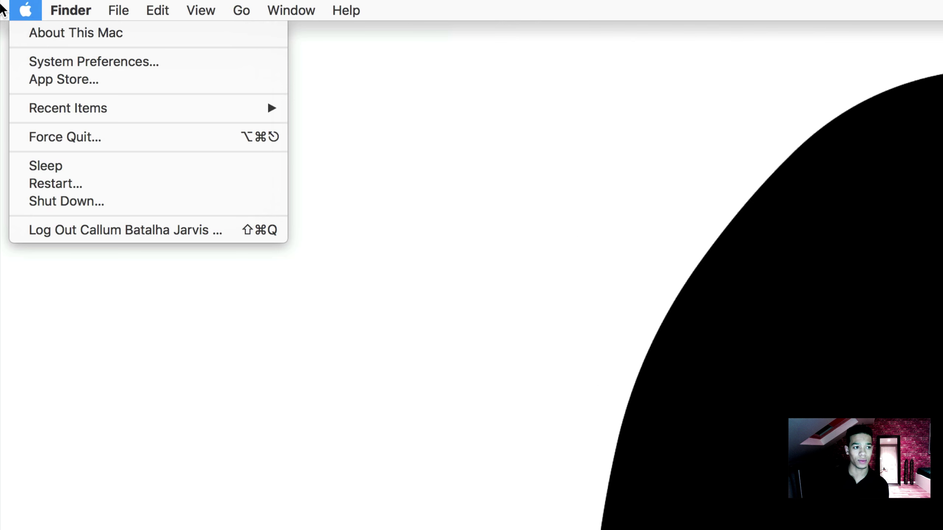
left_click(31, 62)
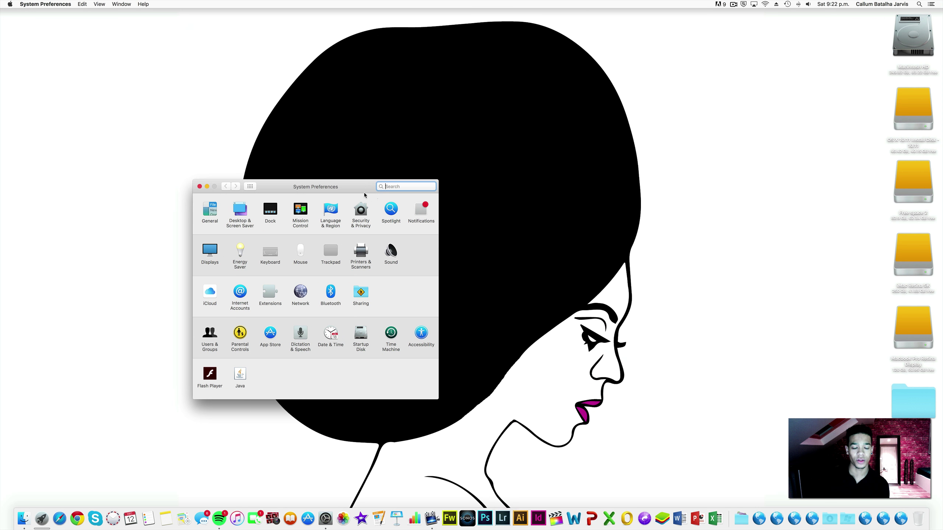
left_click_drag(364, 195, 490, 177)
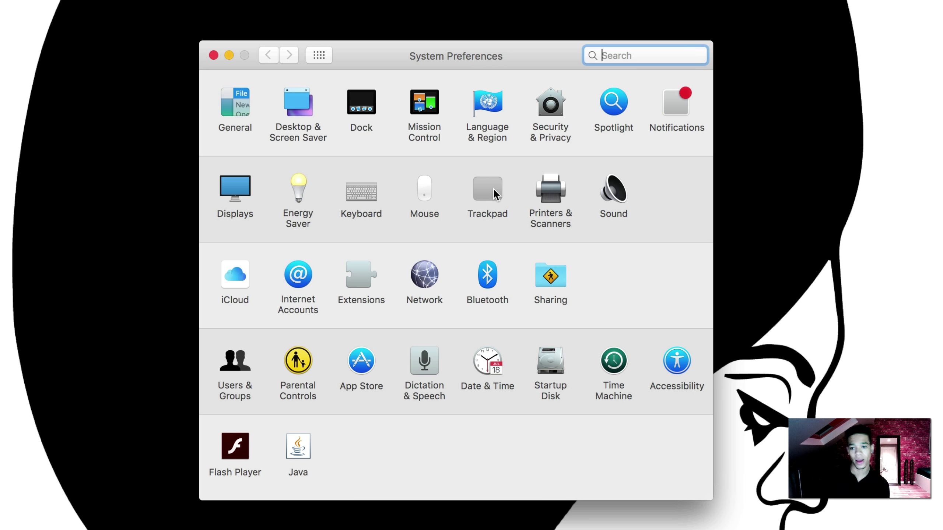
left_click(425, 184)
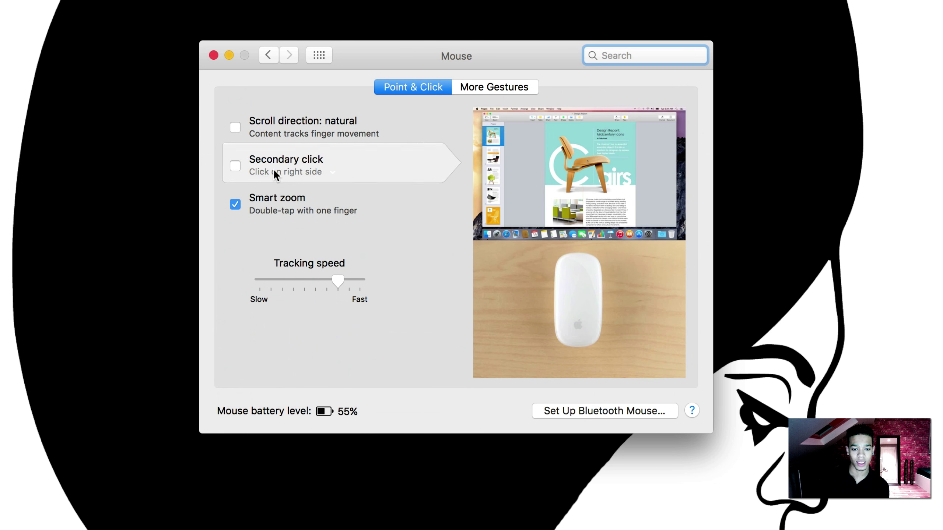
- Enable the mouse's secondary click with the option "Click on right side" and quit System Preferences
left_click(235, 166)
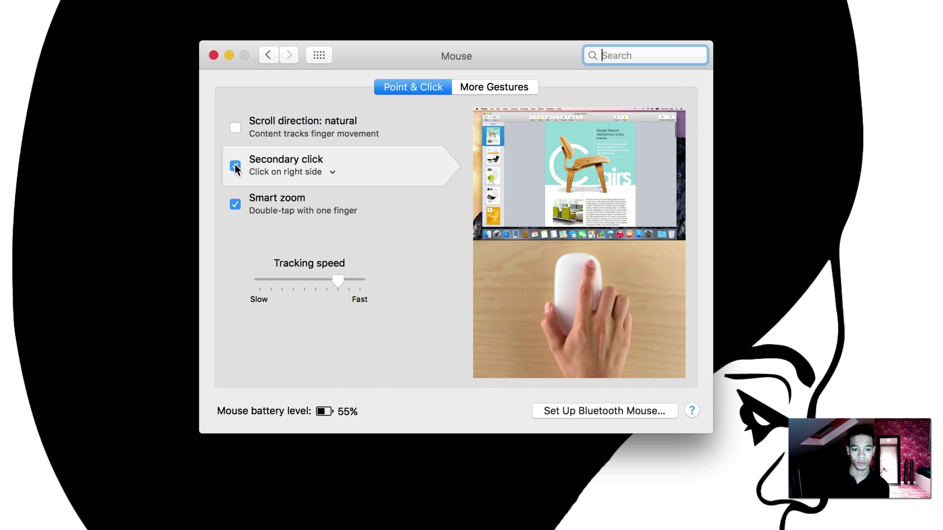
left_click(308, 171)
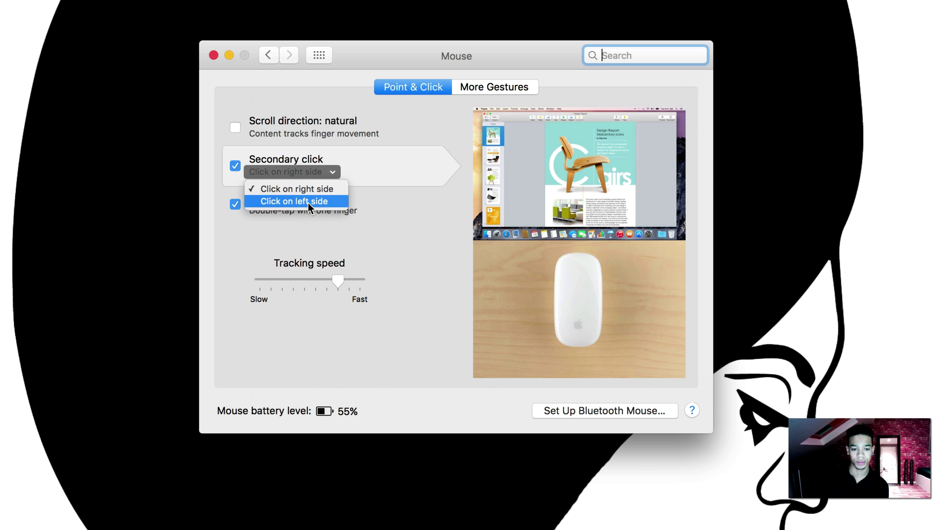
left_click(305, 190)
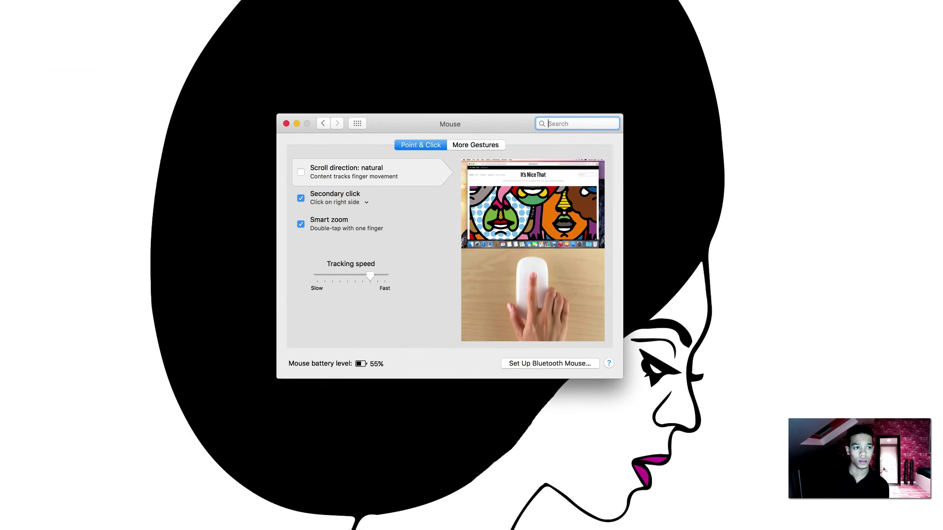
left_click(41, 4)
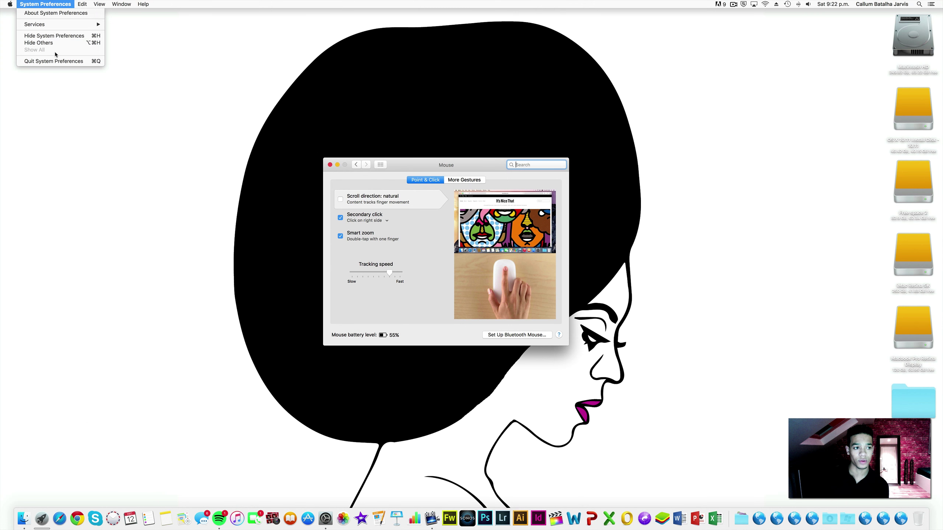
left_click(59, 63)
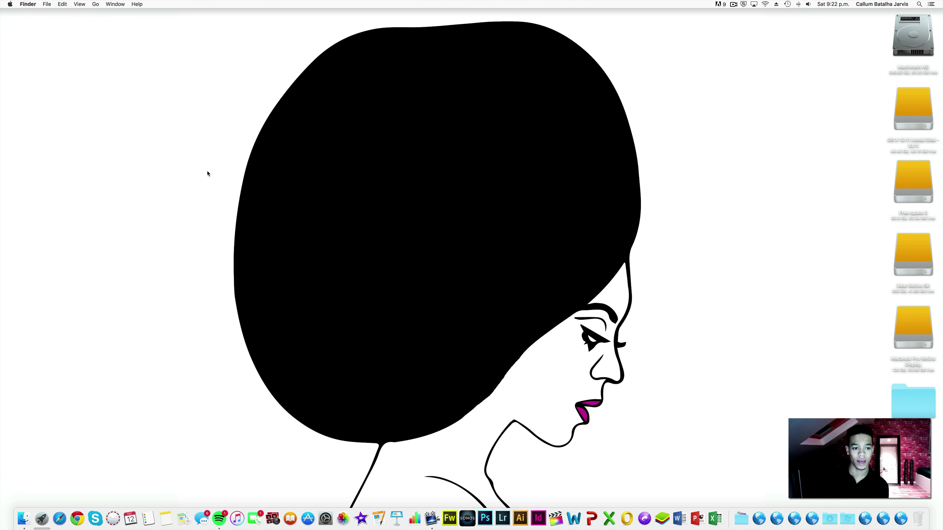
- Test the secondary click by bringing up the desktop's context menu at two empty spots, then dismiss it
right_click(207, 173)
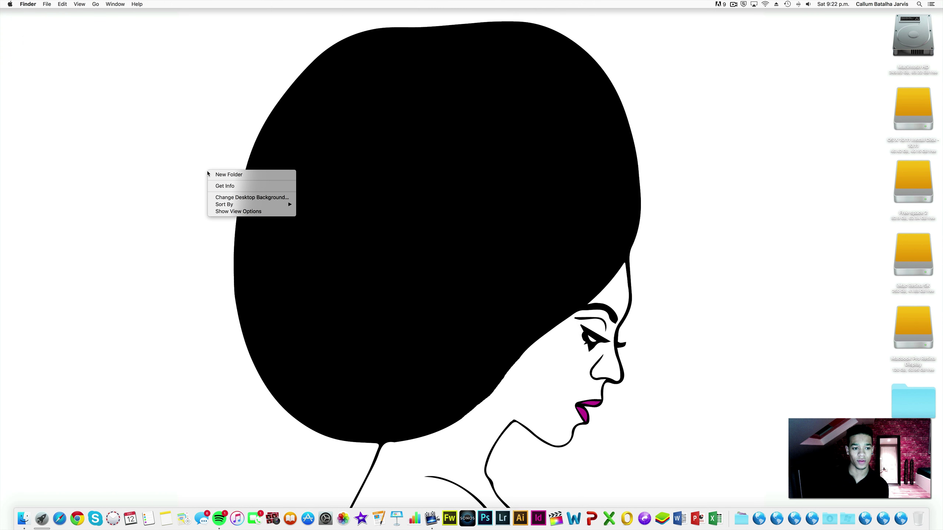
right_click(226, 232)
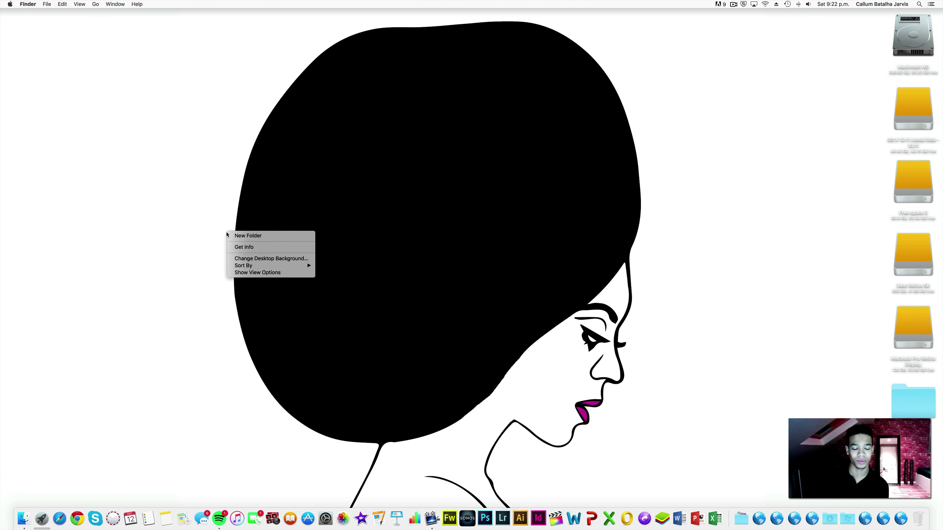
left_click(224, 227)
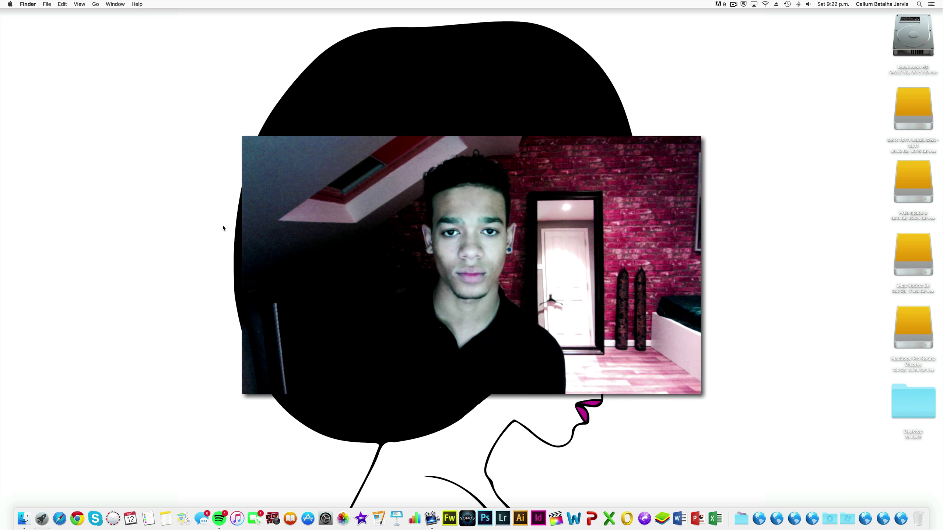